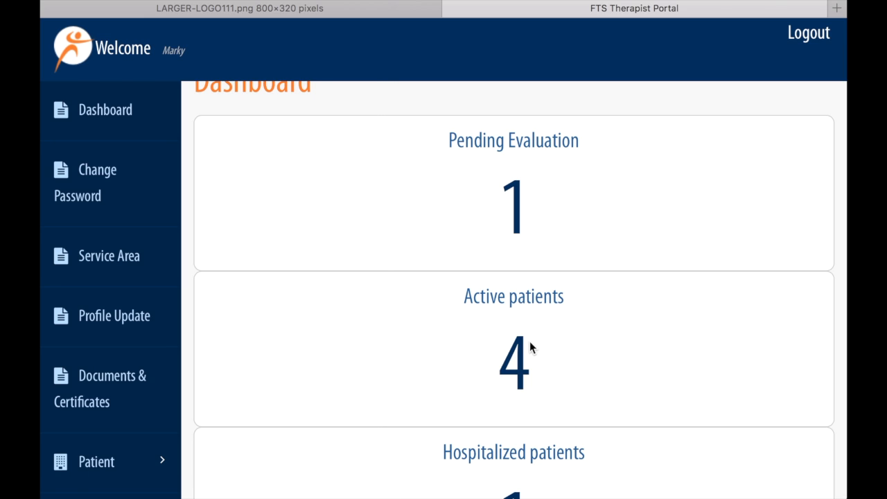
# Look over the dashboard's patient summary cards and open the list of active patients.
pyautogui.scroll(-3, 529, 341)
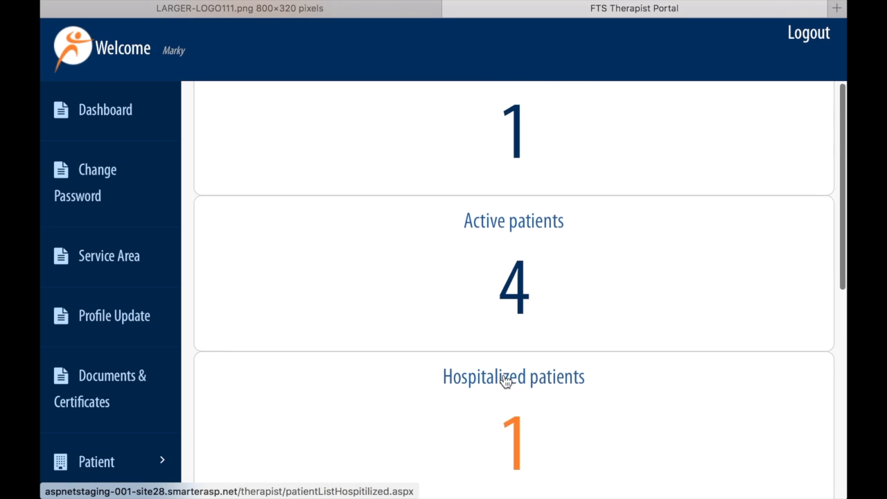
pyautogui.scroll(2, 505, 381)
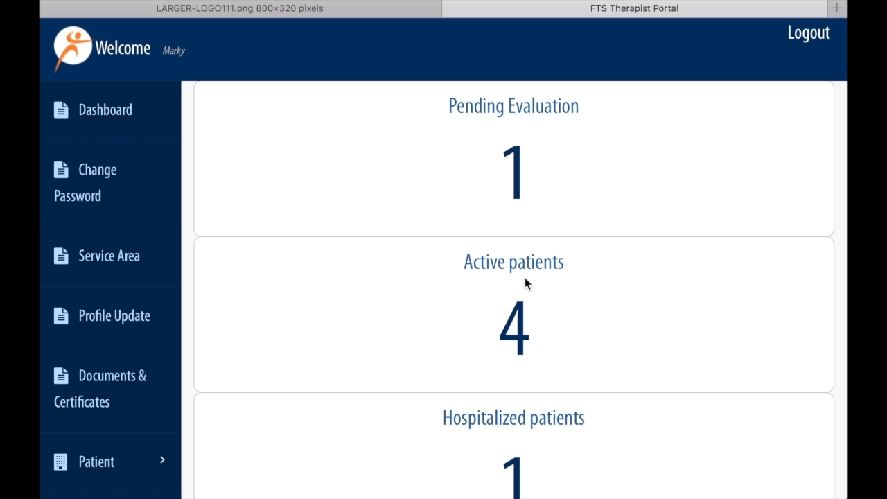
pyautogui.scroll(1, 530, 264)
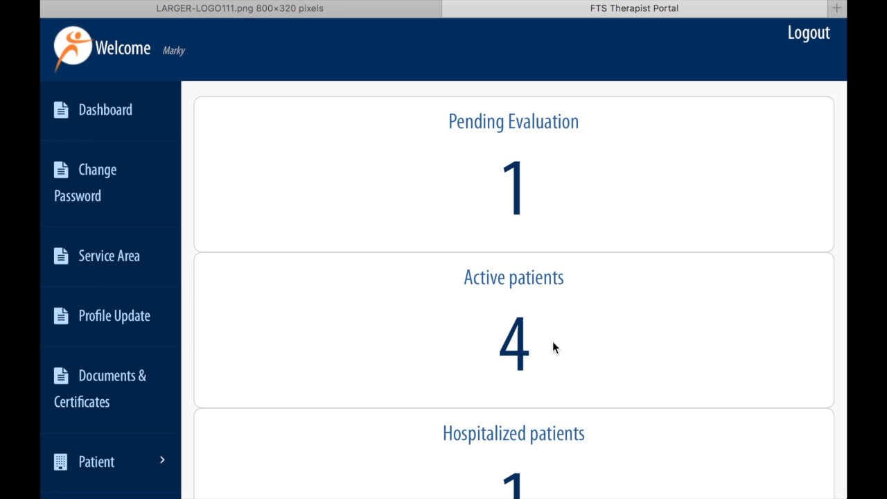
pyautogui.click(524, 347)
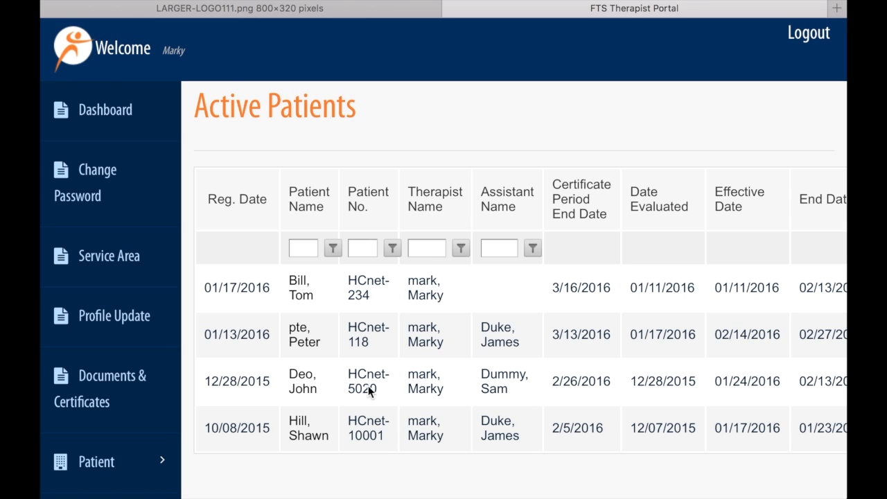
# Examine the active patients table across all its columns, including the end date of the last listed patient.
pyautogui.hscroll(3, 386, 357)
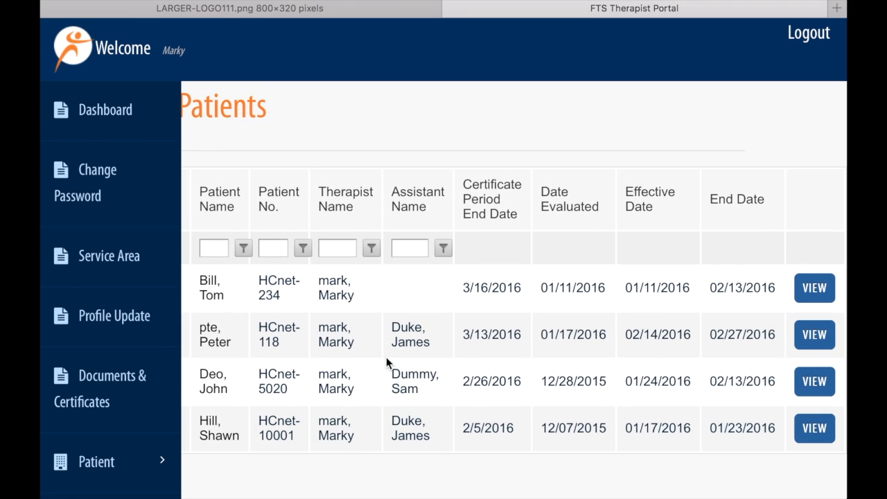
pyautogui.hscroll(-1, 387, 357)
pyautogui.hscroll(-1, 387, 357)
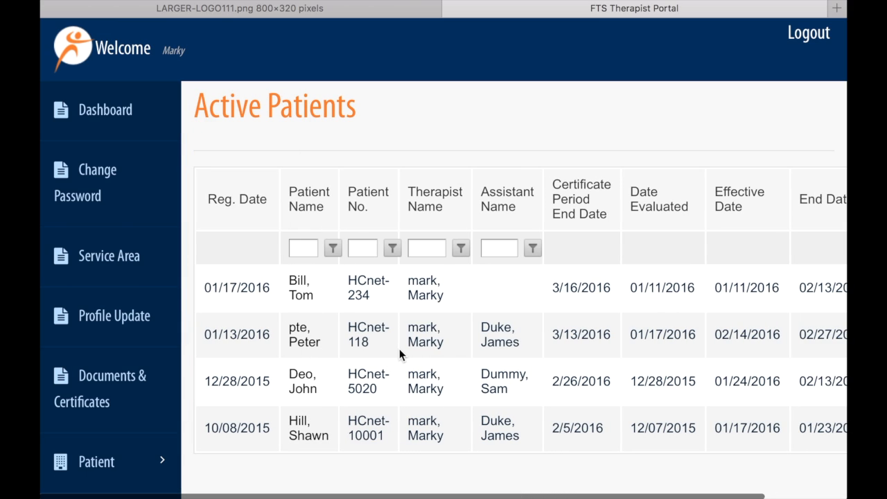
pyautogui.hscroll(3, 400, 348)
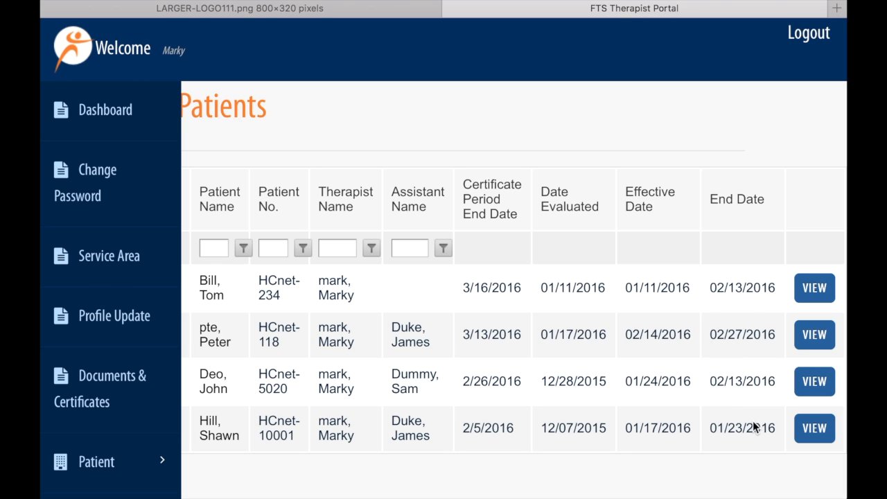
pyautogui.moveTo(775, 426); pyautogui.dragTo(711, 433)
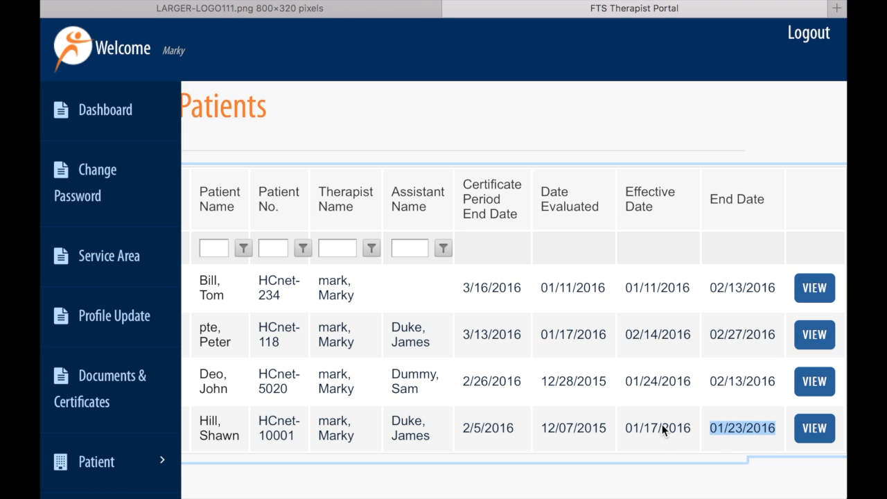
pyautogui.hscroll(-3, 662, 425)
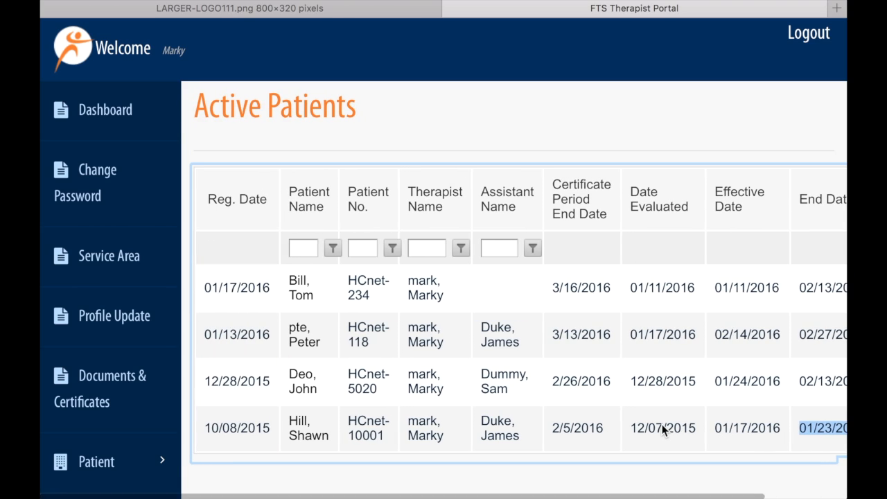
pyautogui.hscroll(3, 662, 424)
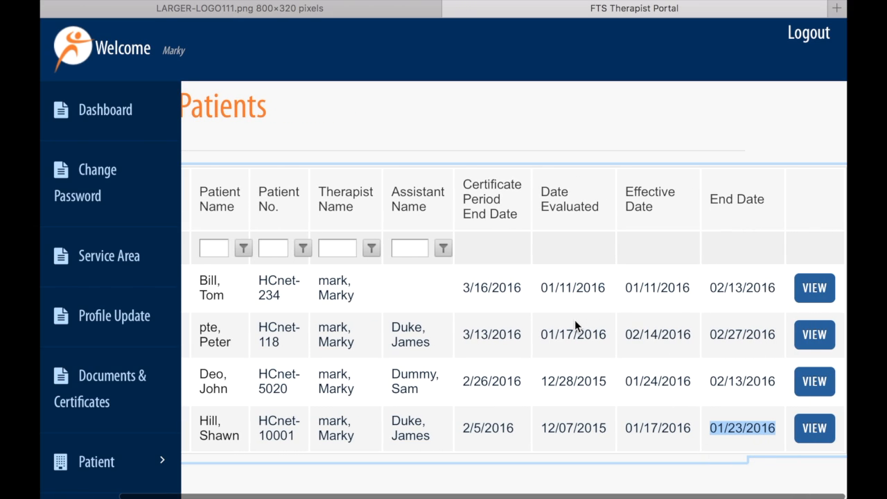
pyautogui.hscroll(-3, 574, 322)
# Review the Active Patients heading and compare the listed patients' assigned therapists with their effective and end dates.
pyautogui.moveTo(357, 108); pyautogui.dragTo(192, 109)
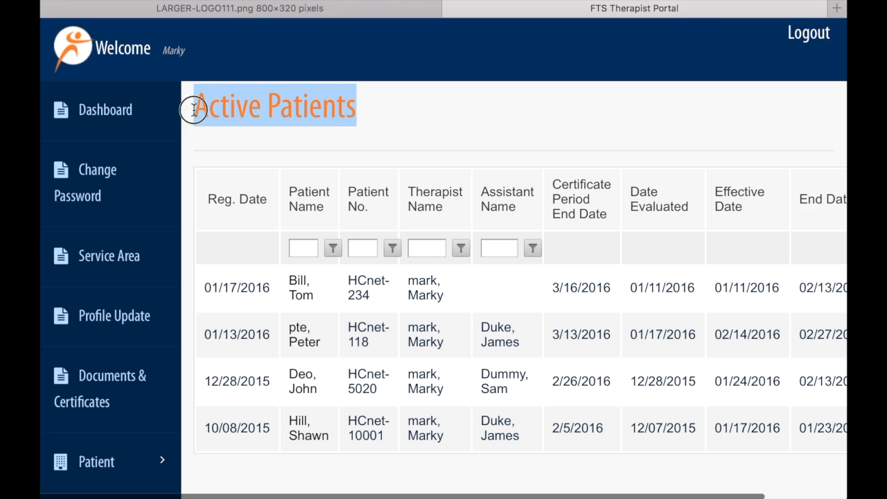
pyautogui.click(401, 113)
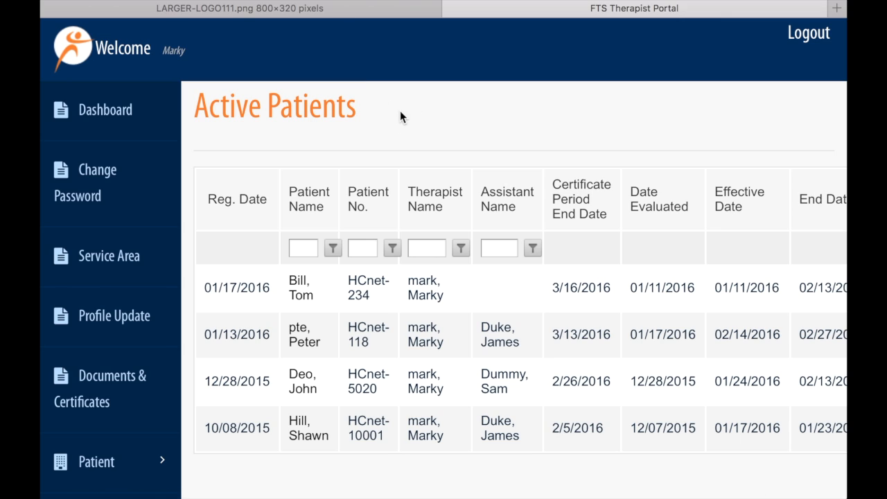
pyautogui.moveTo(366, 104); pyautogui.dragTo(197, 113)
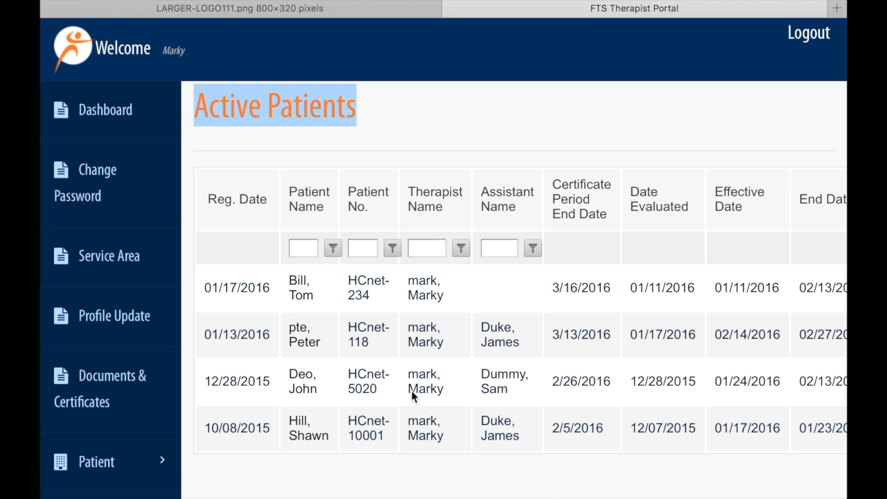
pyautogui.hscroll(3, 411, 390)
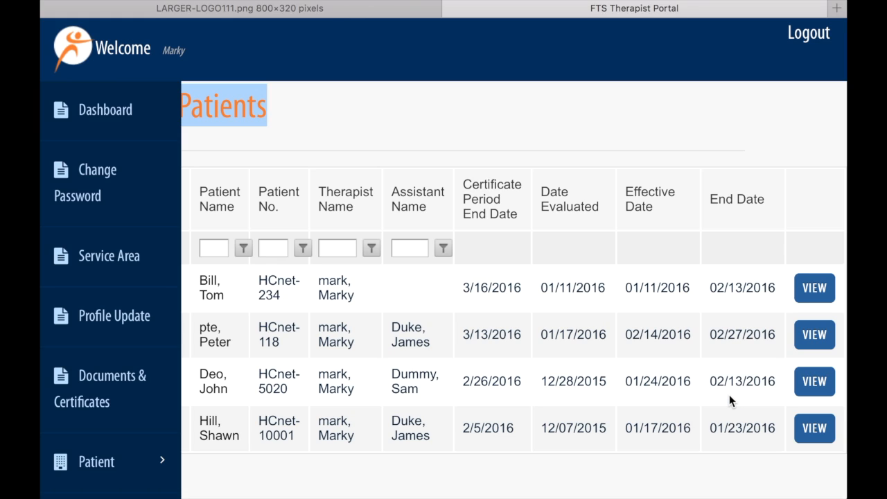
pyautogui.hscroll(-4, 698, 341)
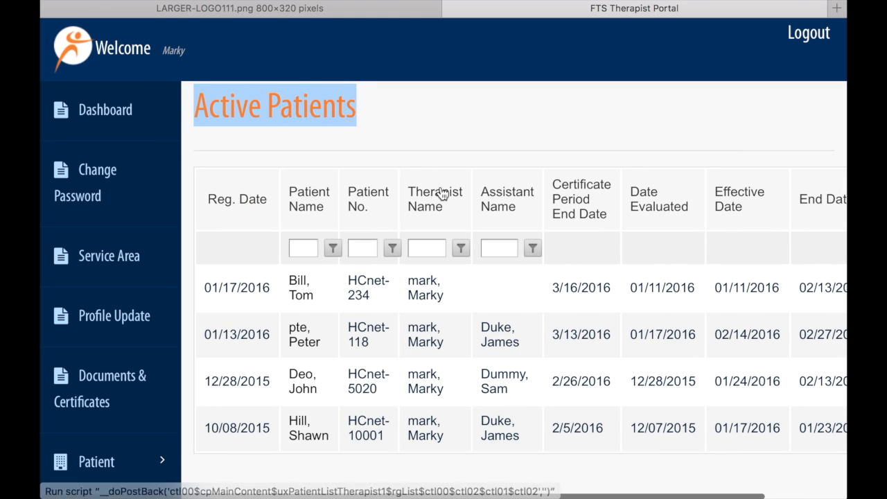
pyautogui.hscroll(3, 689, 192)
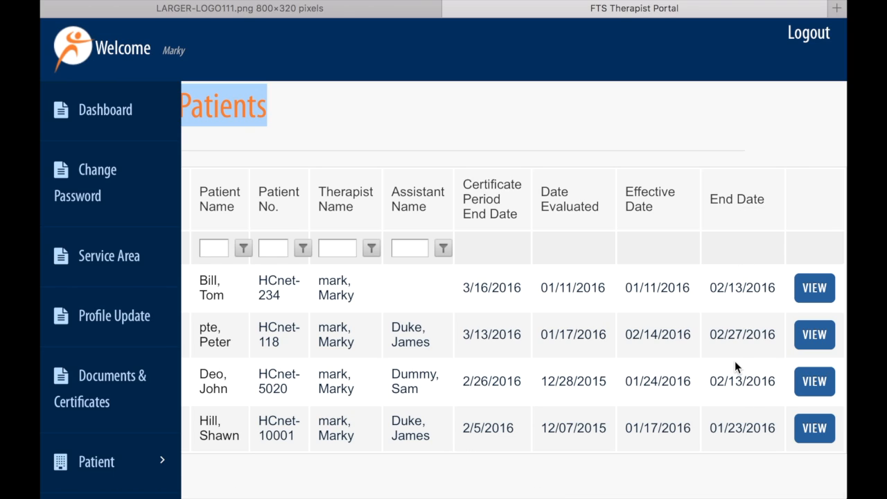
pyautogui.hscroll(-3, 677, 310)
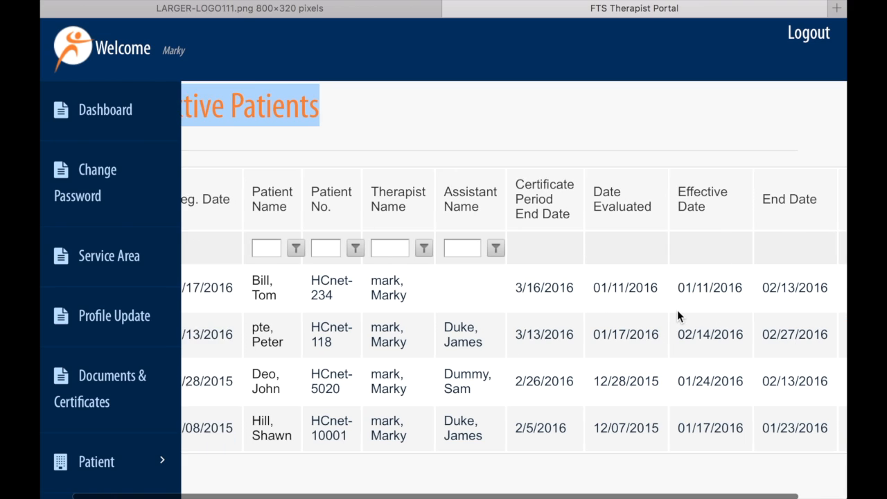
pyautogui.click(378, 117)
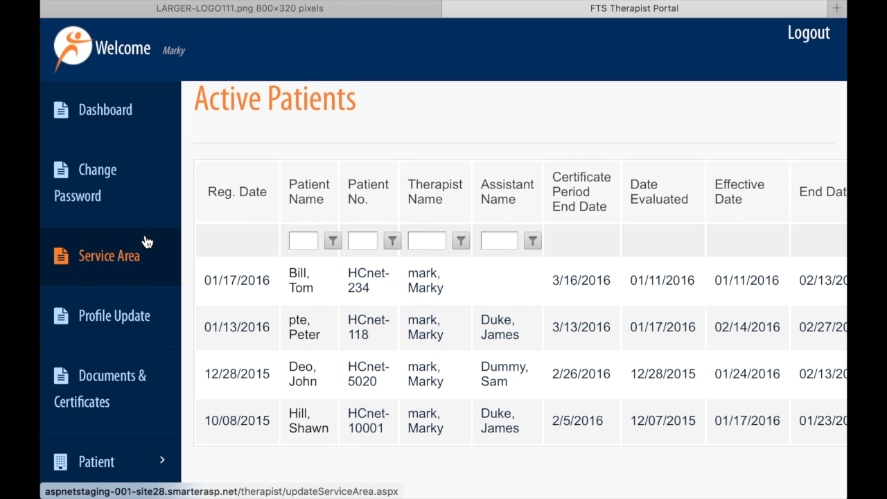
# Start a new patient invoice for the week 01/24/2016 to 01/30/2016.
pyautogui.click(106, 454)
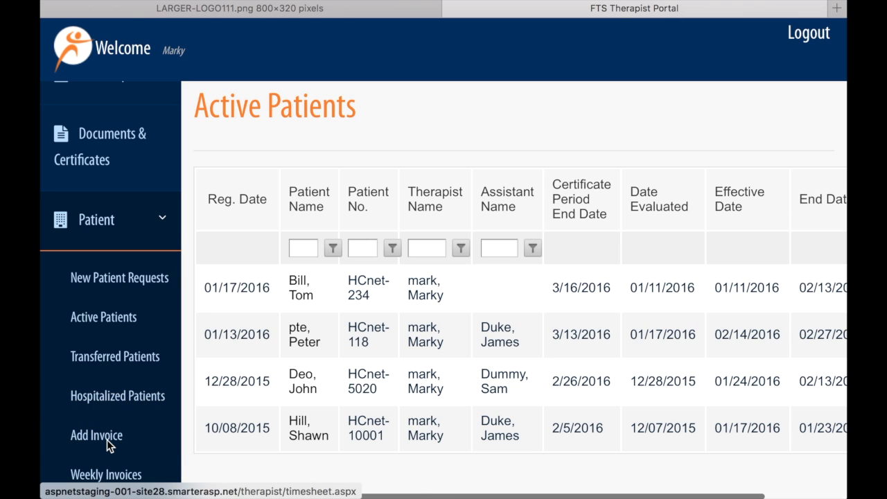
pyautogui.click(106, 440)
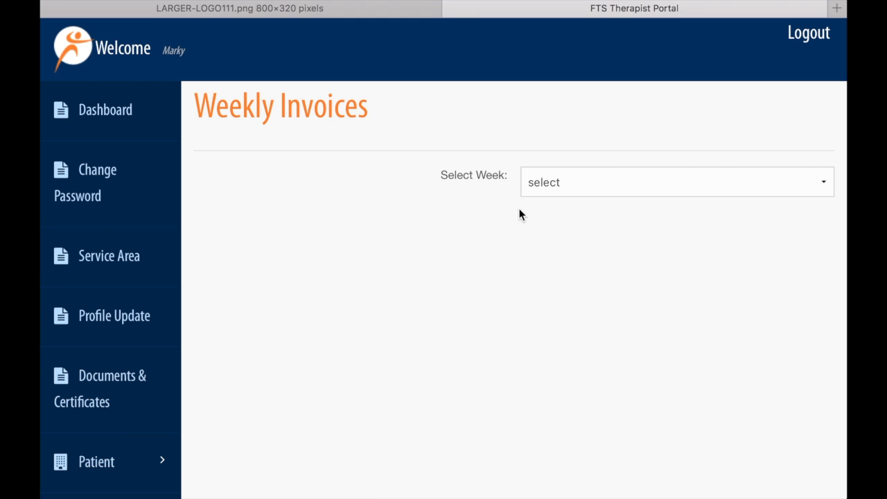
pyautogui.click(545, 186)
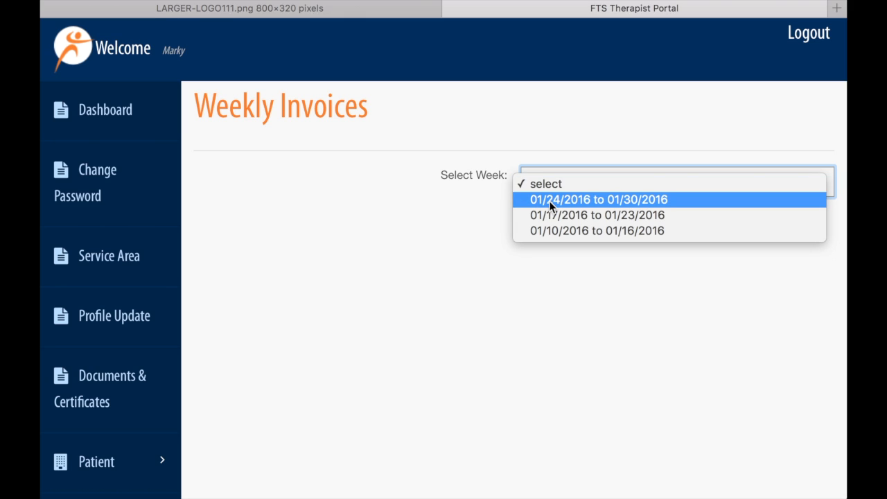
pyautogui.click(549, 201)
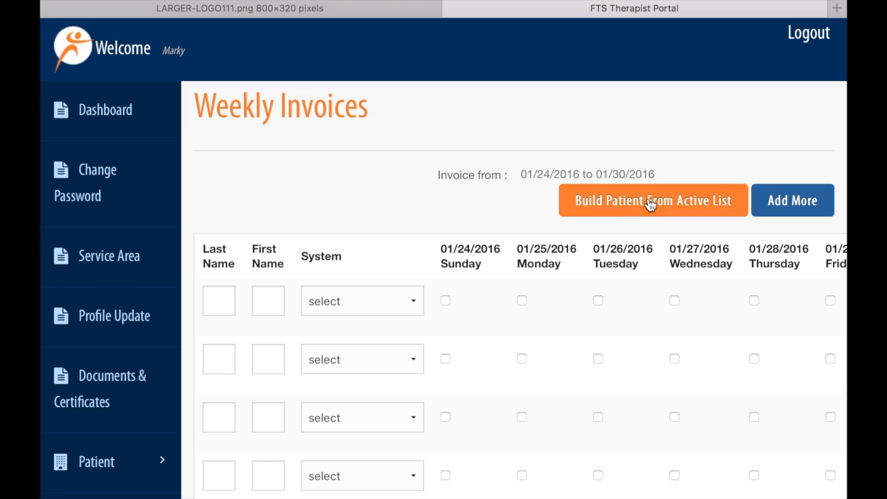
# Check the invoice's date range and fill the invoice rows with patients from the active list.
pyautogui.click(521, 177)
pyautogui.moveTo(521, 177); pyautogui.dragTo(655, 176)
pyautogui.click(658, 202)
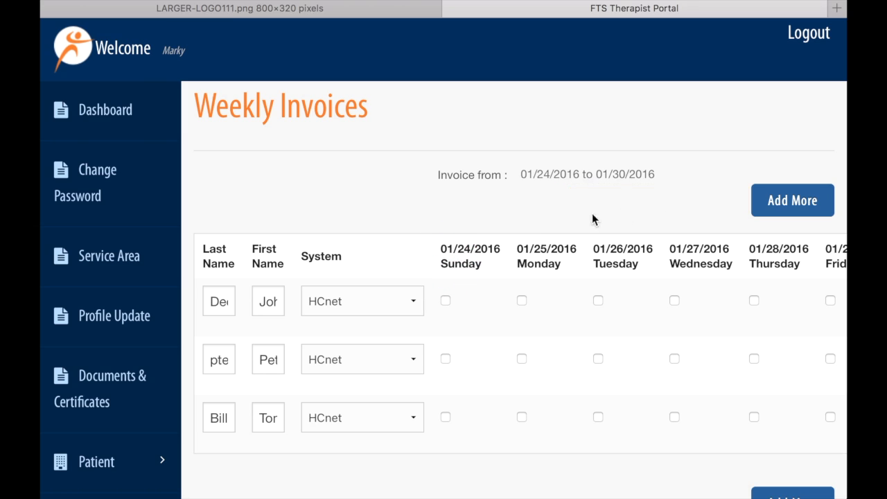
# Mark visits for the first patient on Monday, Wednesday and Thursday, the second on Tuesday, Thursday and Friday, and the third on Monday and Tuesday.
pyautogui.scroll(-3, 328, 249)
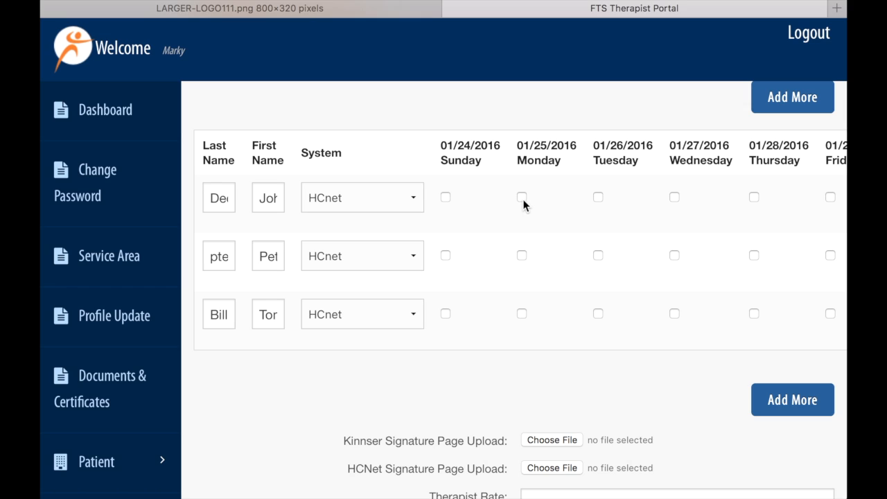
pyautogui.click(597, 256)
pyautogui.hscroll(4, 426, 218)
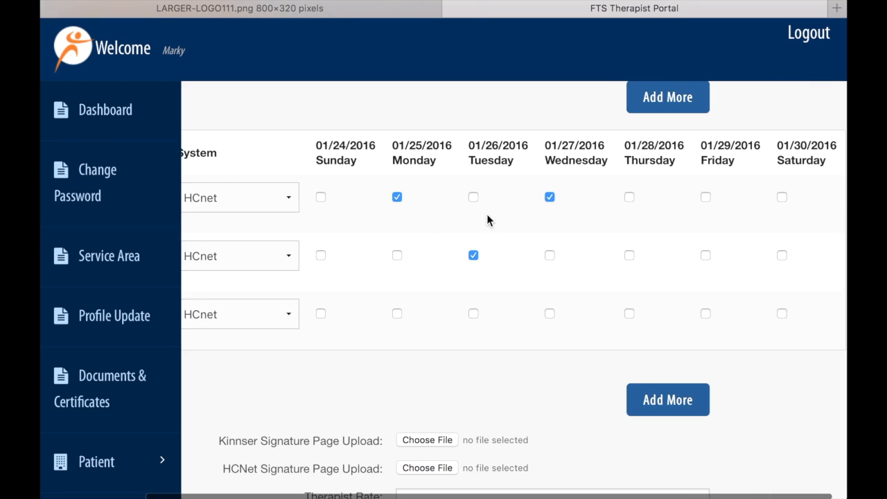
pyautogui.click(631, 197)
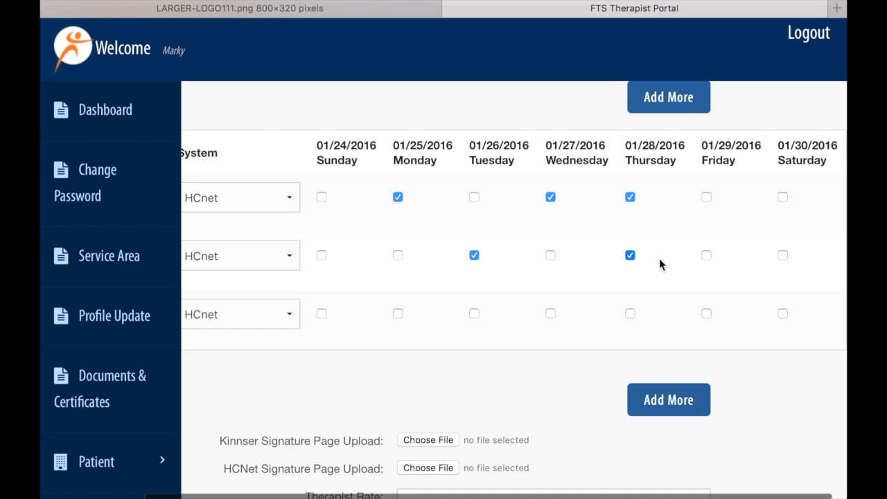
pyautogui.click(475, 314)
pyautogui.click(398, 314)
# Set the therapist rate to 1.00 and update the invoice's total dues.
pyautogui.scroll(-5, 402, 316)
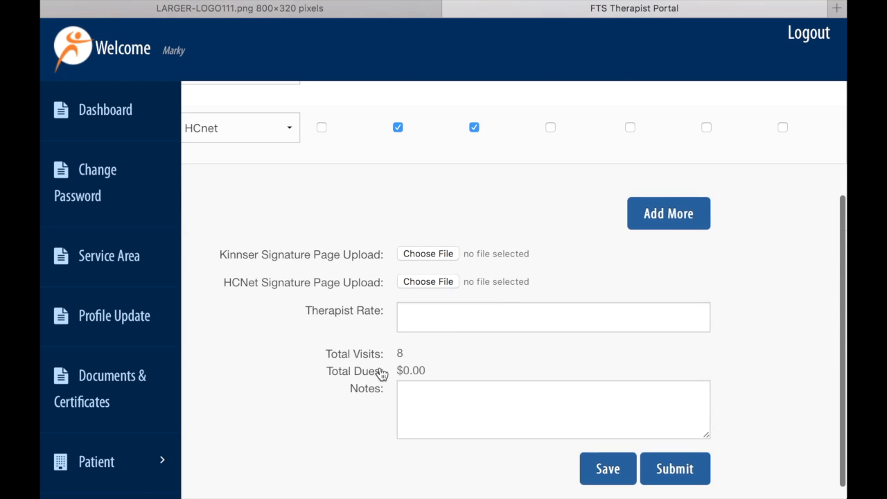
pyautogui.hscroll(-4, 326, 364)
pyautogui.click(543, 319)
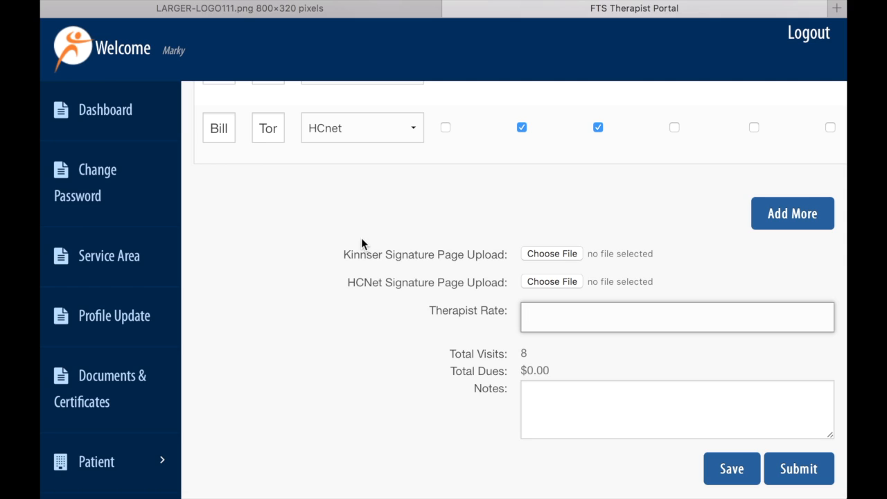
pyautogui.write('1')
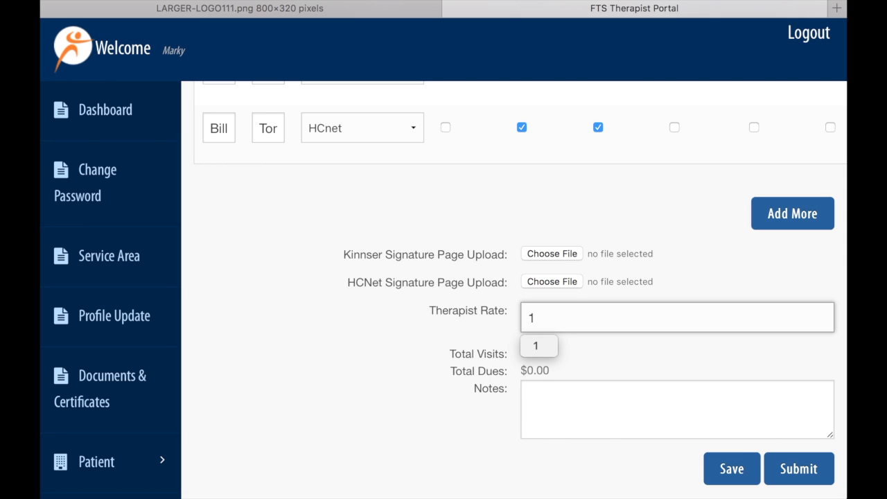
pyautogui.write('.00')
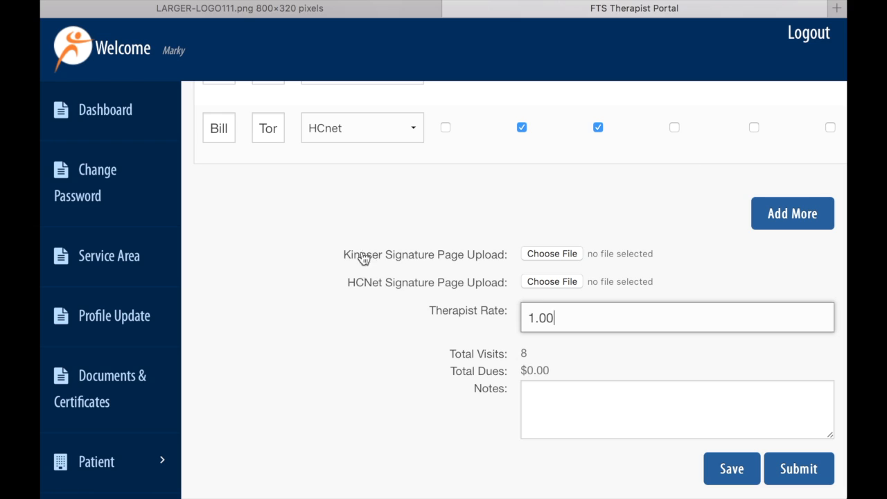
pyautogui.click(344, 331)
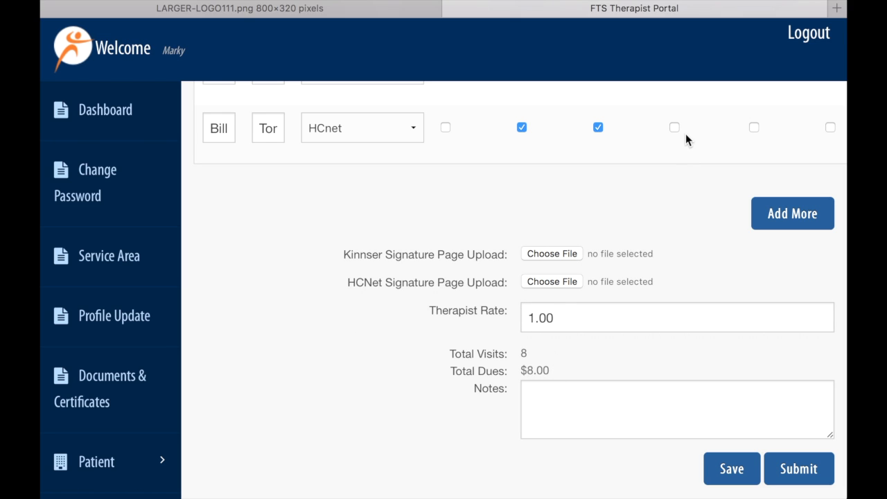
# Mark an additional visit on Wednesday 01/27/2016 for the third patient and check the invoice totals.
pyautogui.scroll(4, 673, 133)
pyautogui.hscroll(3, 673, 137)
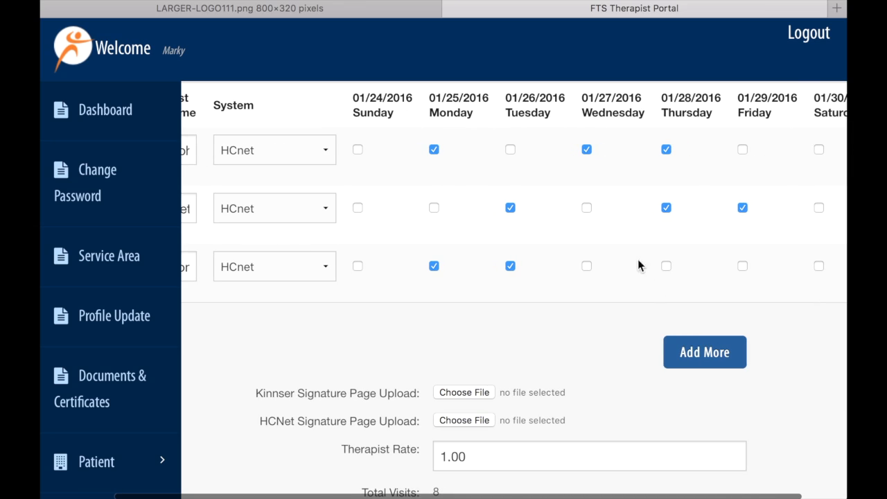
pyautogui.click(586, 266)
pyautogui.scroll(-2, 548, 312)
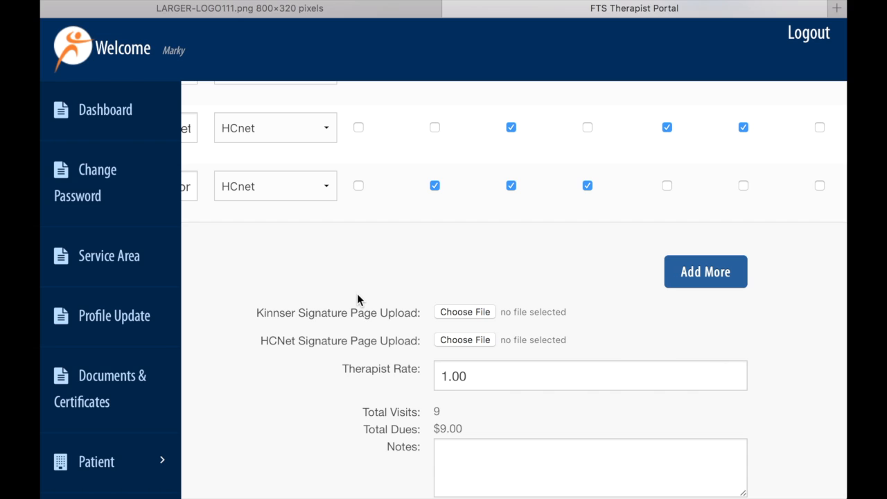
# Add one blank patient row below the third patient in the weekly invoice.
pyautogui.hscroll(-3, 367, 275)
pyautogui.scroll(1, 367, 276)
pyautogui.scroll(2, 367, 275)
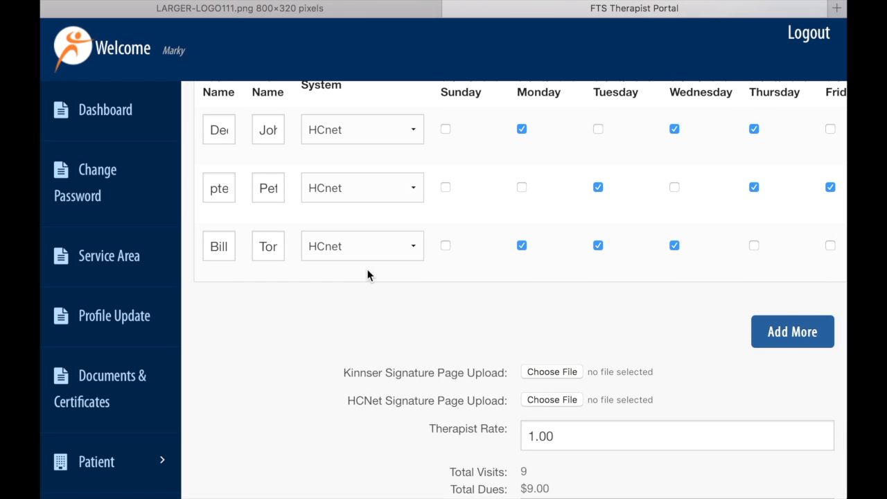
pyautogui.hscroll(4, 368, 275)
pyautogui.click(680, 332)
pyautogui.hscroll(-4, 373, 346)
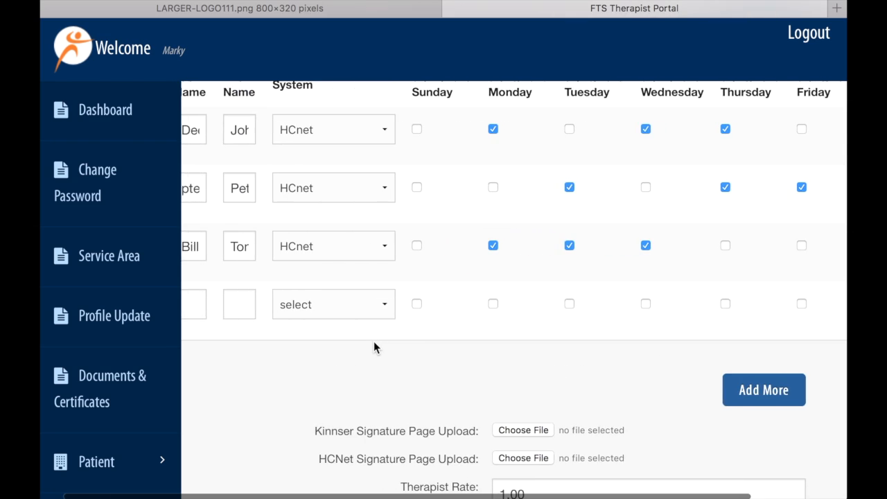
# Enter the fourth patient's last name and first name in the blank row of the weekly invoice.
pyautogui.click(220, 305)
pyautogui.write('Billy')
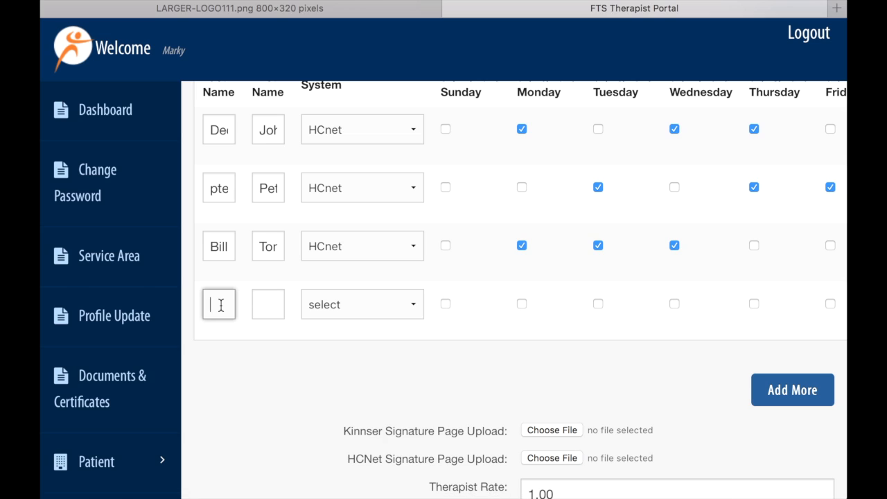
pyautogui.press('Tab')
pyautogui.write('Bill')
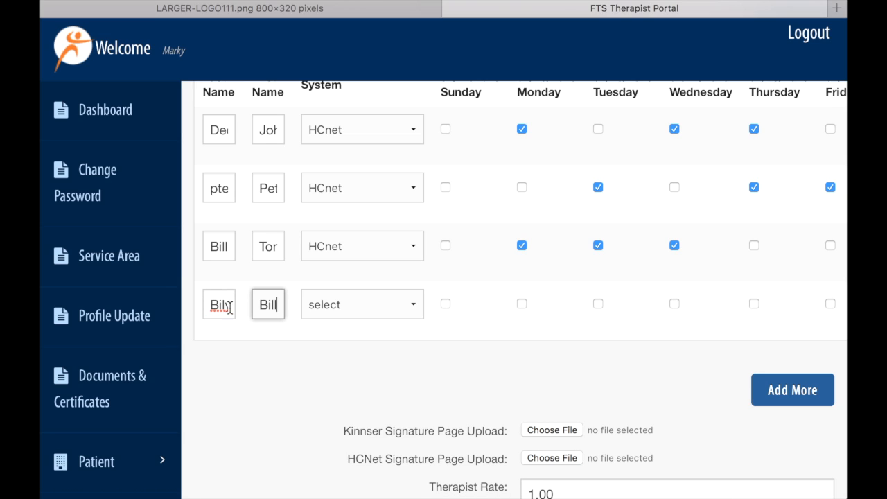
pyautogui.click(308, 352)
pyautogui.scroll(2, 219, 307)
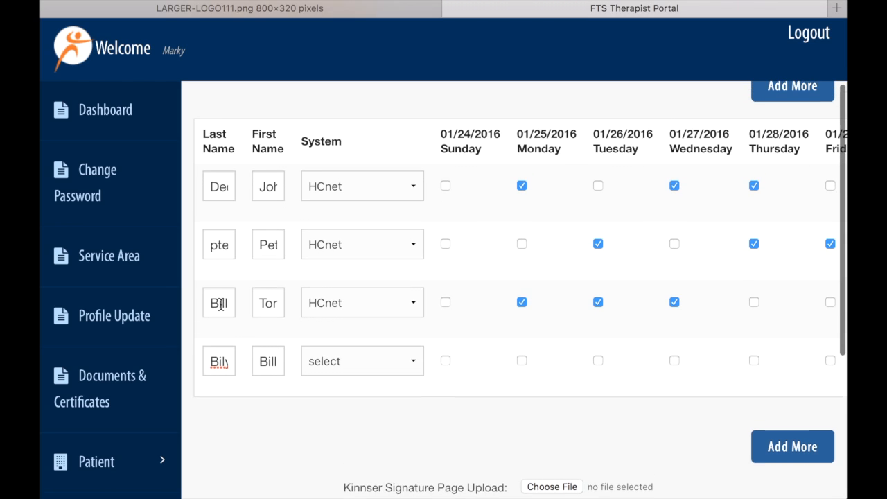
# Set the fourth patient's system to Kinnser and mark visits on Sunday 01/24/2016 and Tuesday 01/26/2016.
pyautogui.click(338, 375)
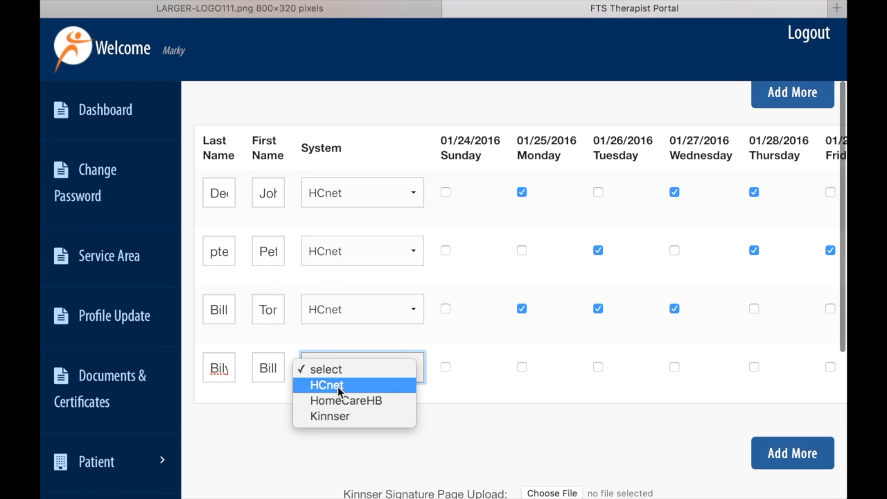
pyautogui.click(356, 417)
pyautogui.click(445, 367)
pyautogui.click(598, 369)
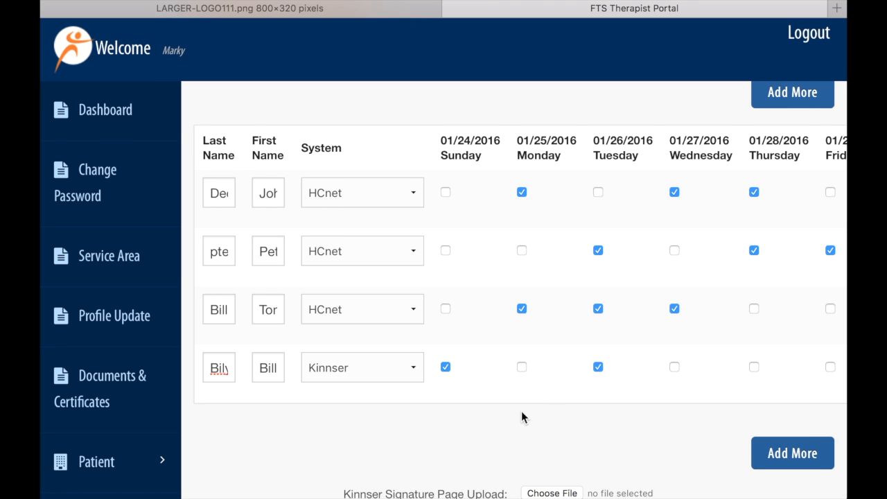
# Review the invoice period, the patient rows and the total visits and dues of the weekly invoice.
pyautogui.scroll(-3, 522, 411)
pyautogui.scroll(5, 408, 329)
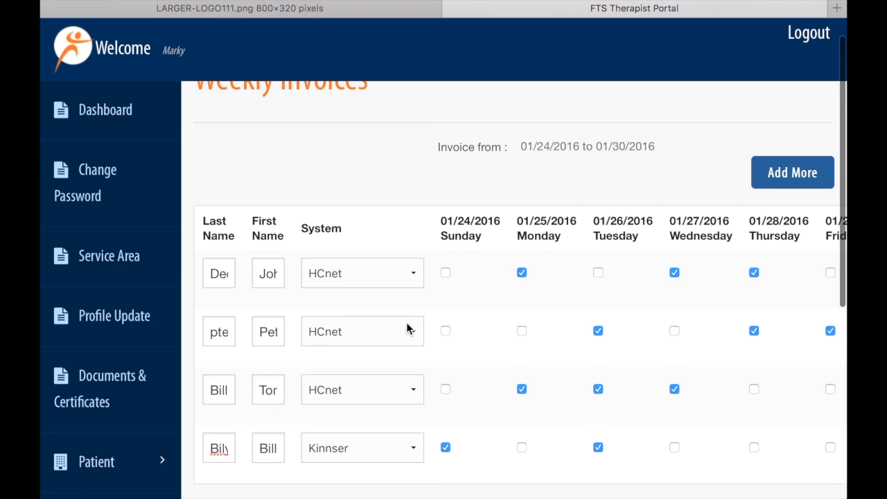
pyautogui.scroll(-1, 400, 286)
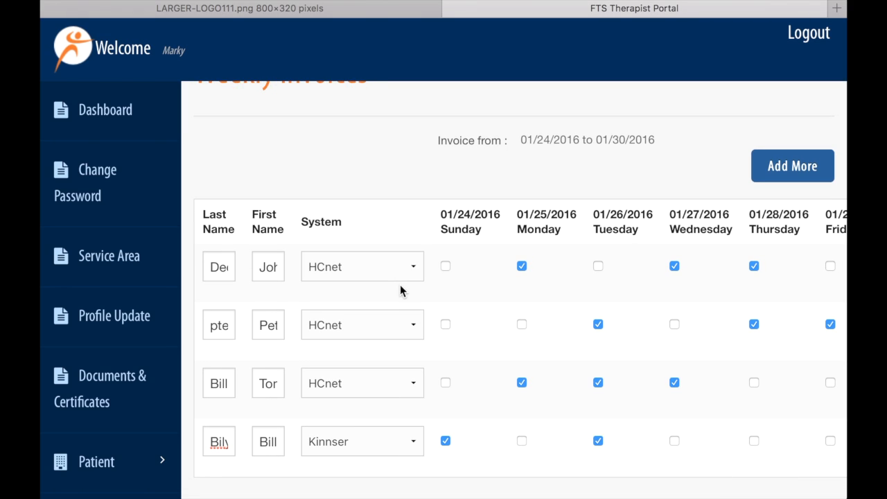
pyautogui.scroll(1, 401, 260)
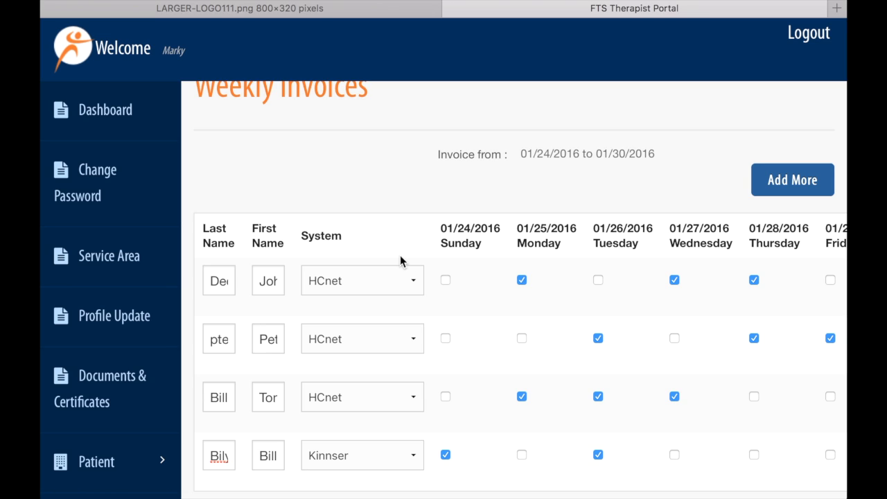
pyautogui.moveTo(659, 154); pyautogui.dragTo(516, 153)
pyautogui.click(494, 185)
pyautogui.scroll(-10, 495, 180)
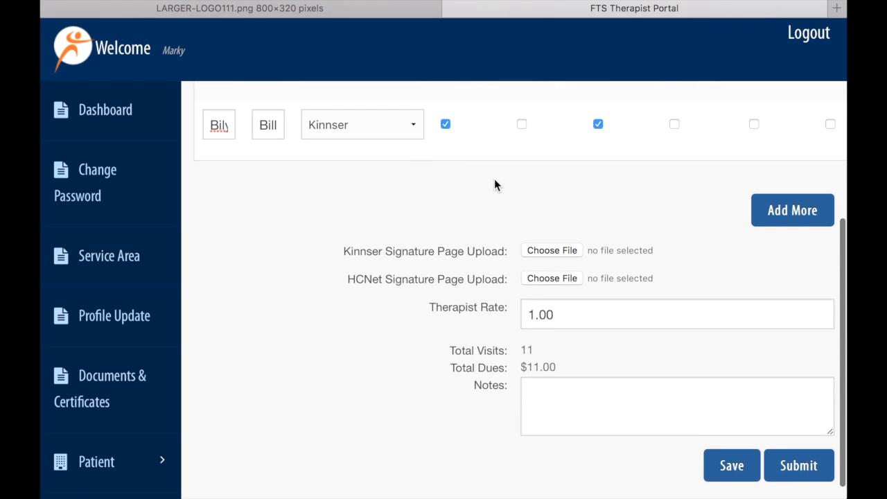
# Save the weekly invoice without submitting it.
pyautogui.hscroll(4, 494, 179)
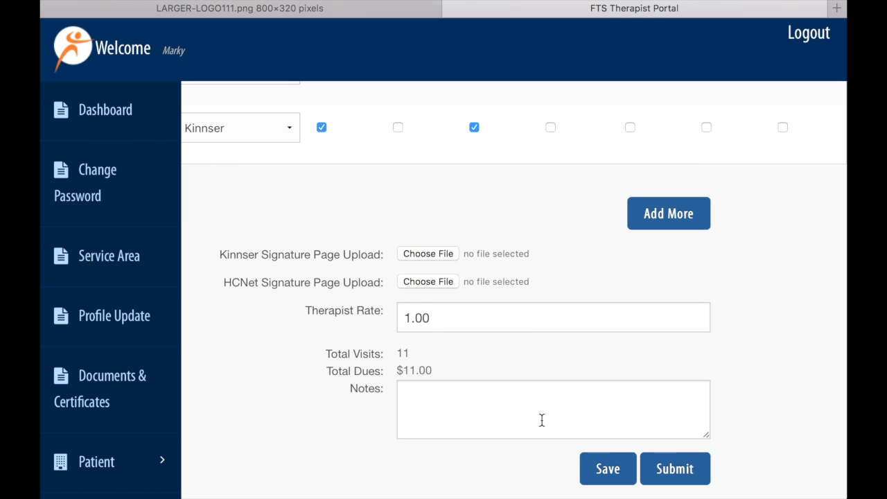
pyautogui.click(610, 470)
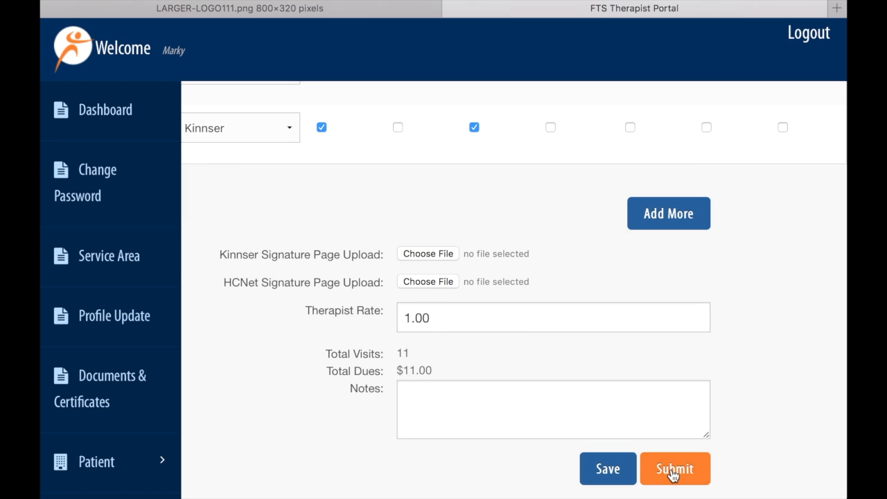
pyautogui.click(608, 471)
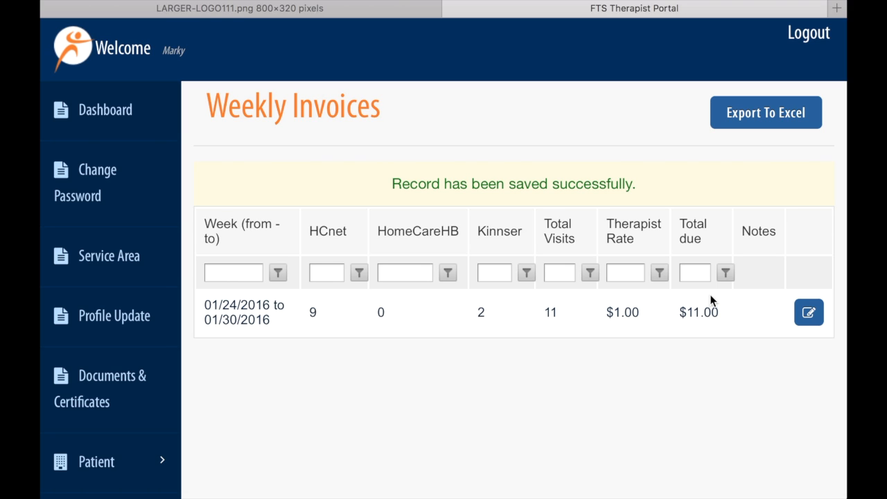
# Return to the dashboard and look through its patient summary figures.
pyautogui.click(120, 123)
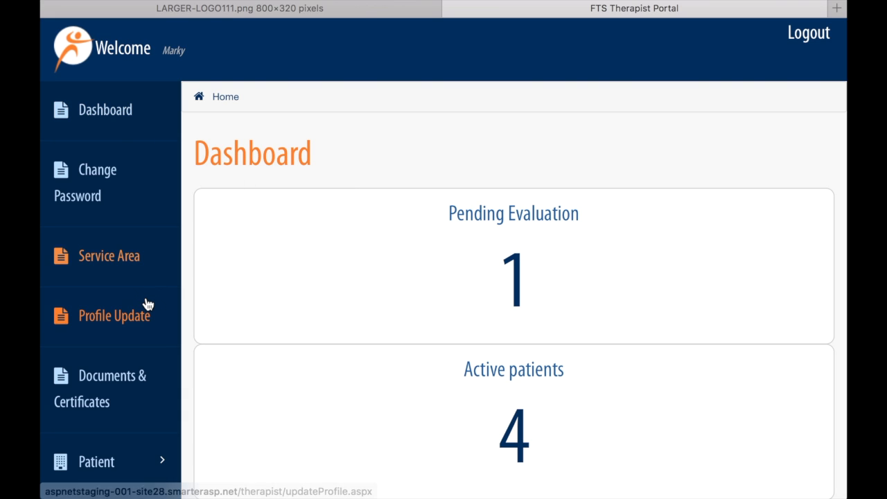
pyautogui.scroll(-1, 147, 309)
pyautogui.scroll(-8, 147, 309)
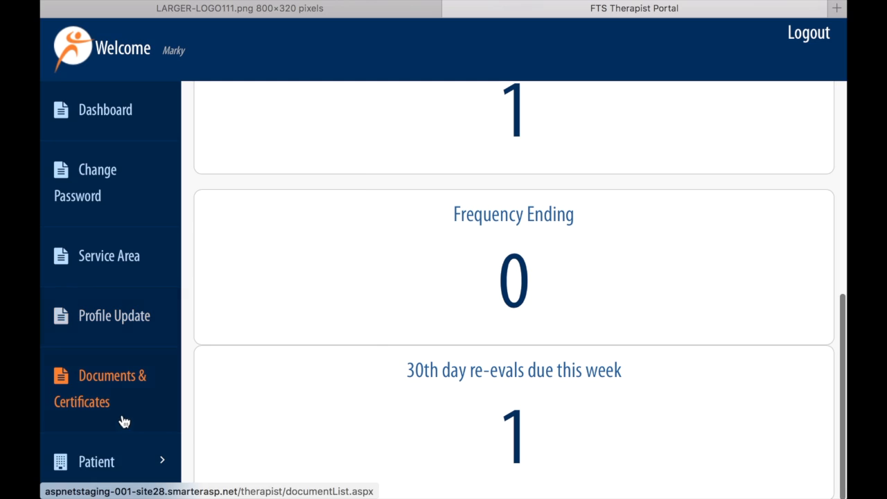
# Go to the weekly invoices list and open the 01/24/2016 to 01/30/2016 invoice for editing.
pyautogui.click(115, 469)
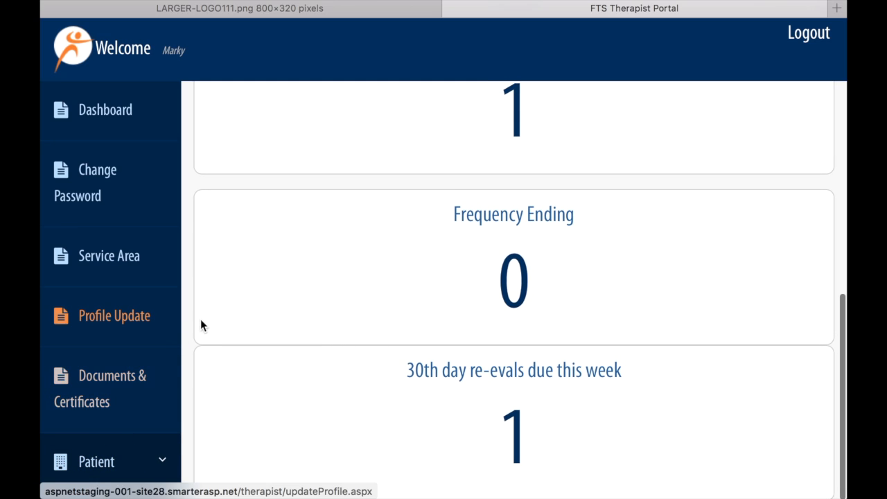
pyautogui.scroll(-1, 95, 402)
pyautogui.scroll(-5, 95, 402)
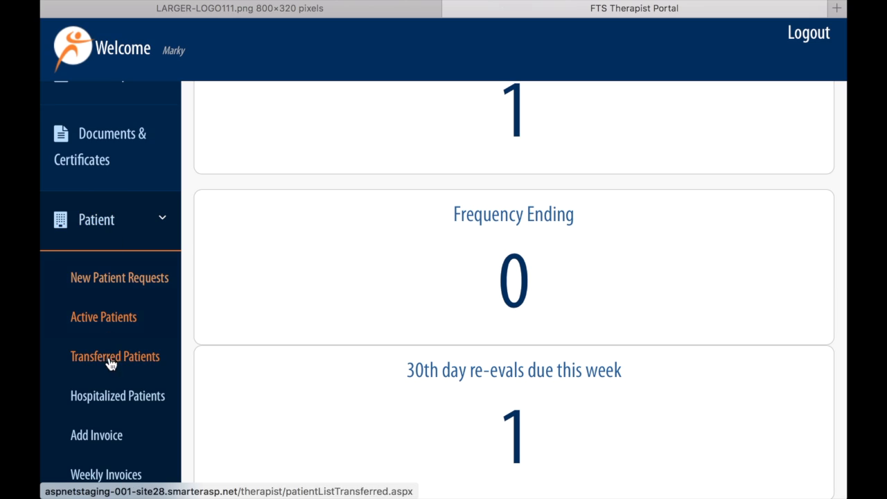
pyautogui.click(95, 474)
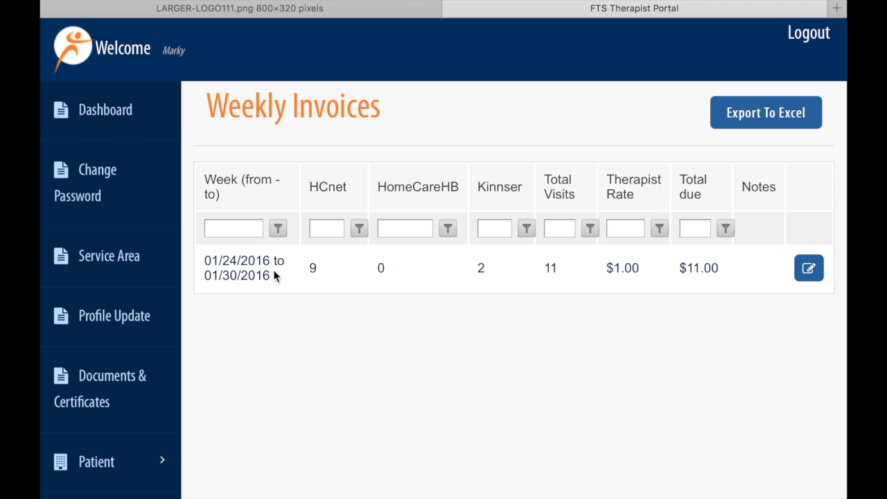
pyautogui.moveTo(274, 276); pyautogui.dragTo(204, 258)
pyautogui.click(253, 303)
pyautogui.click(810, 266)
# Examine the reopened invoice's daily visits, totals, and the Kinnser and HCNet signature page upload fields.
pyautogui.scroll(-2, 521, 315)
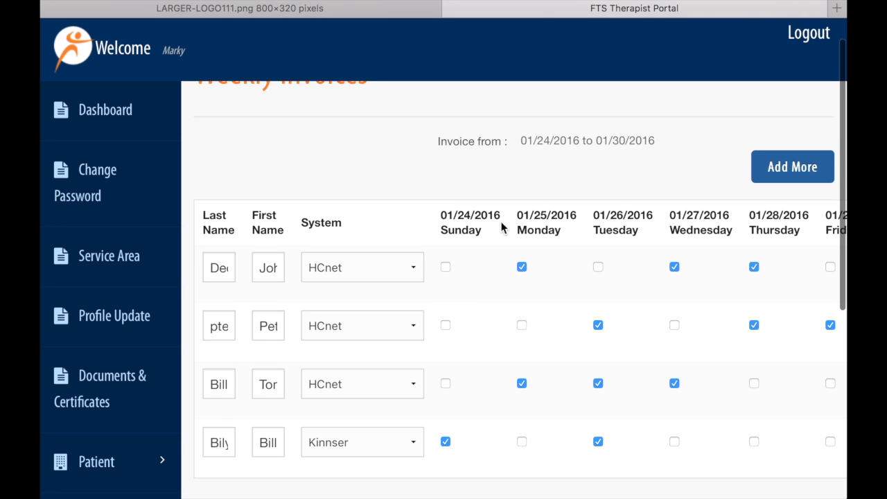
pyautogui.hscroll(1, 520, 333)
pyautogui.hscroll(3, 520, 338)
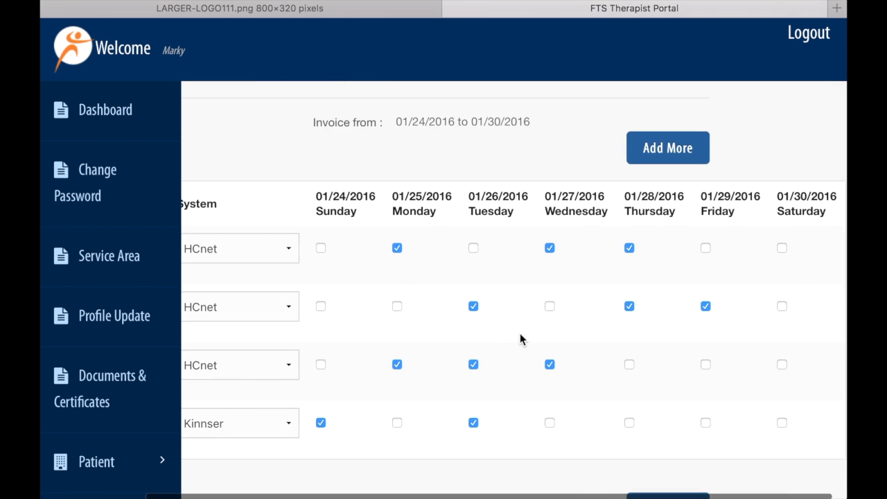
pyautogui.scroll(1, 520, 338)
pyautogui.scroll(-6, 520, 339)
pyautogui.scroll(-2, 520, 338)
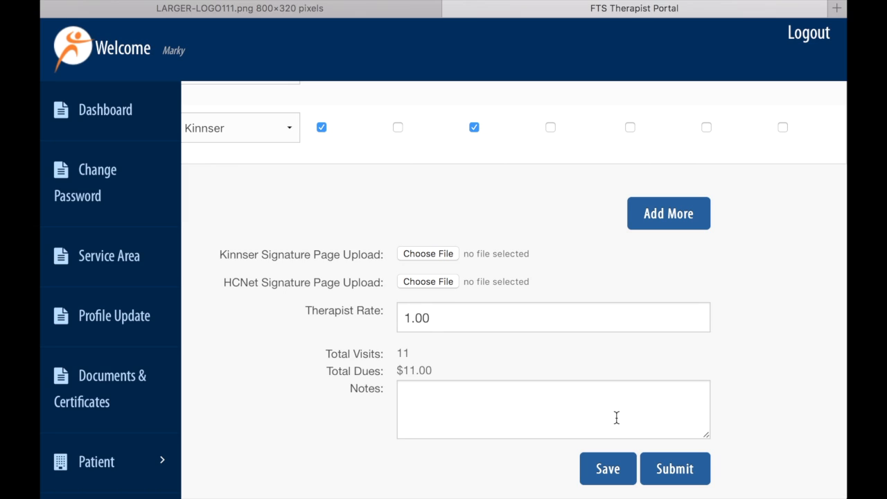
pyautogui.hscroll(-2, 368, 386)
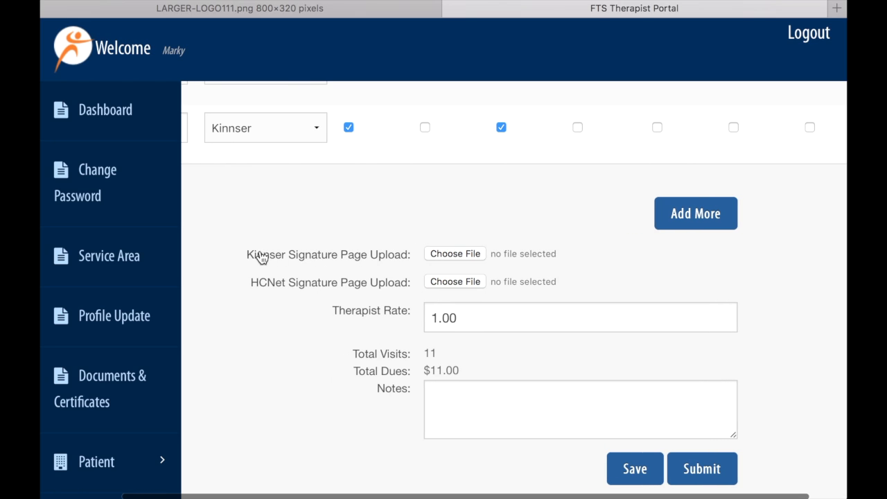
pyautogui.moveTo(237, 257)
pyautogui.mouseDown()
pyautogui.moveTo(339, 249)
pyautogui.moveTo(408, 252)
pyautogui.moveTo(406, 259)
pyautogui.mouseUp()
pyautogui.click(244, 288)
pyautogui.moveTo(245, 291); pyautogui.dragTo(416, 288)
pyautogui.click(368, 230)
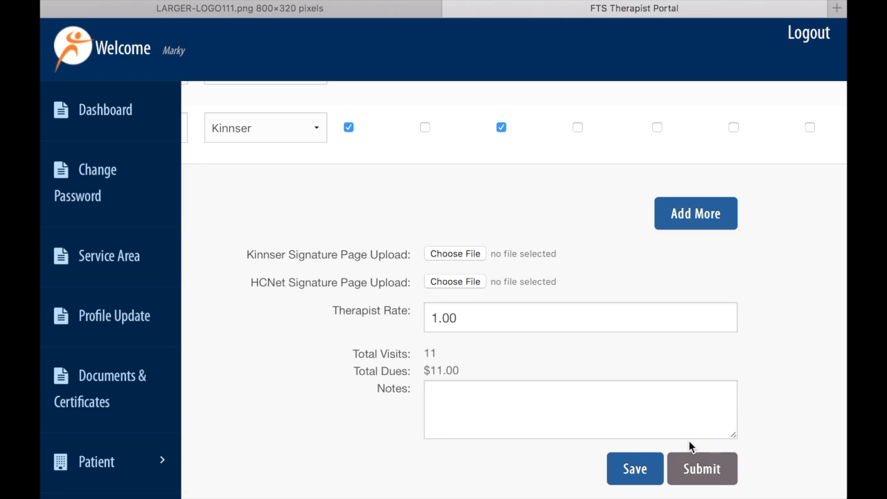
# Enter the invoice note "Hey I did an Oasis for pt" followed by the fourth patient's name and a period.
pyautogui.click(450, 406)
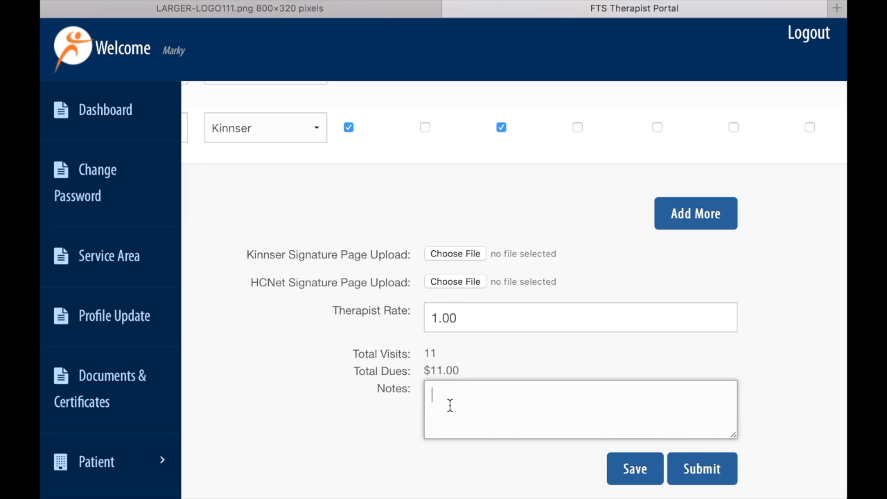
pyautogui.write('Hey I si')
pyautogui.press('BackSpace')
pyautogui.press('BackSpace')
pyautogui.write('did an Oasis')
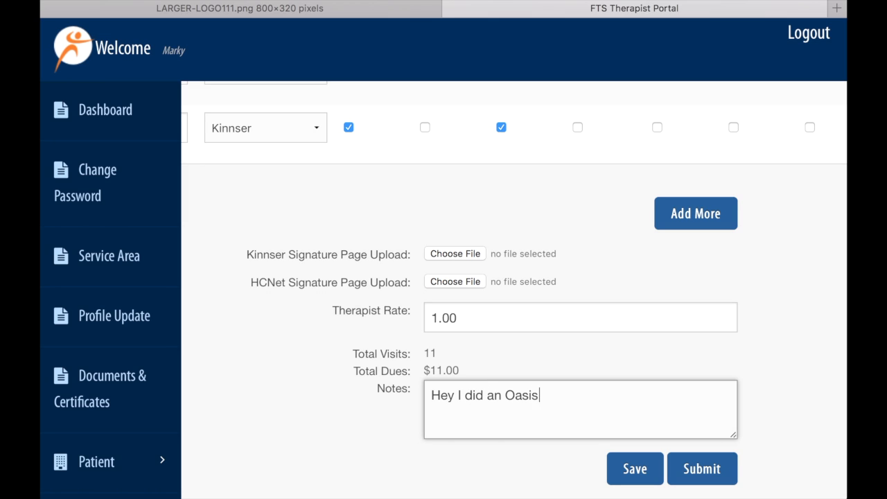
pyautogui.write(' for pt Billy bill.')
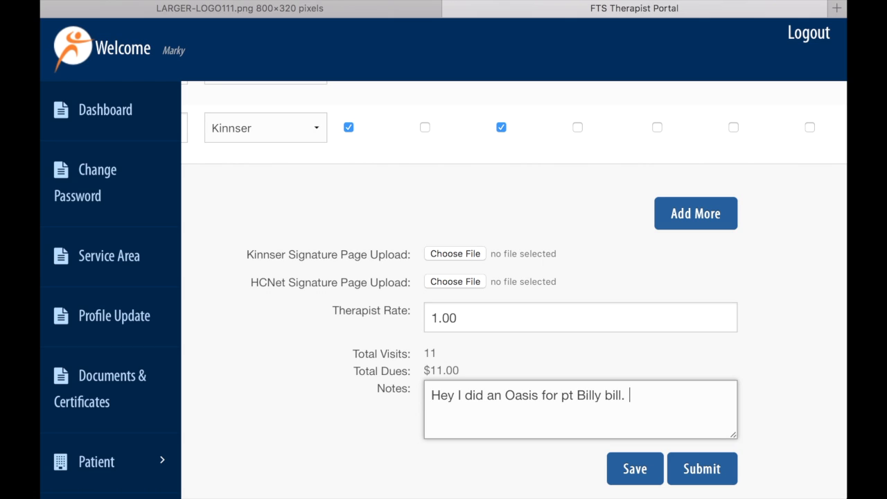
pyautogui.scroll(10, 317, 333)
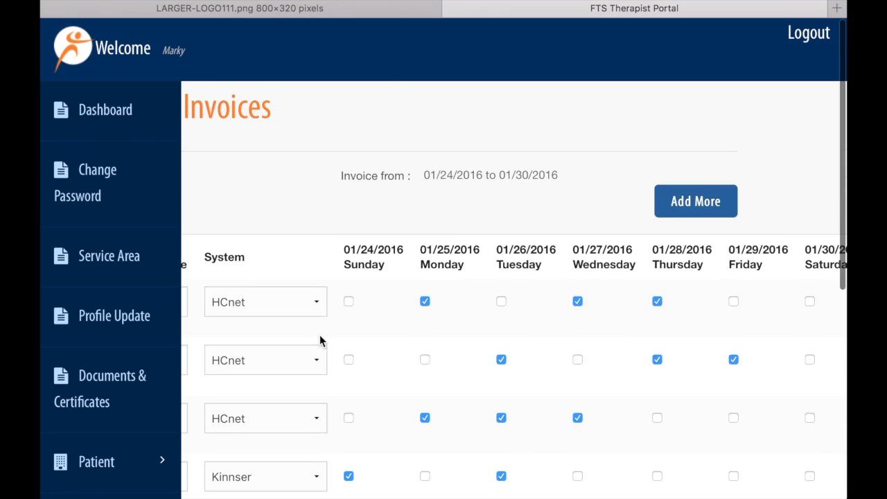
pyautogui.hscroll(-2, 320, 335)
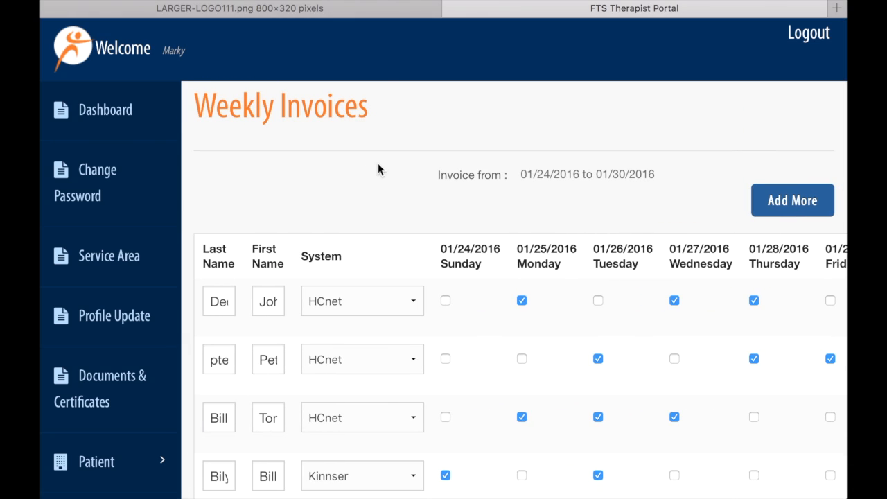